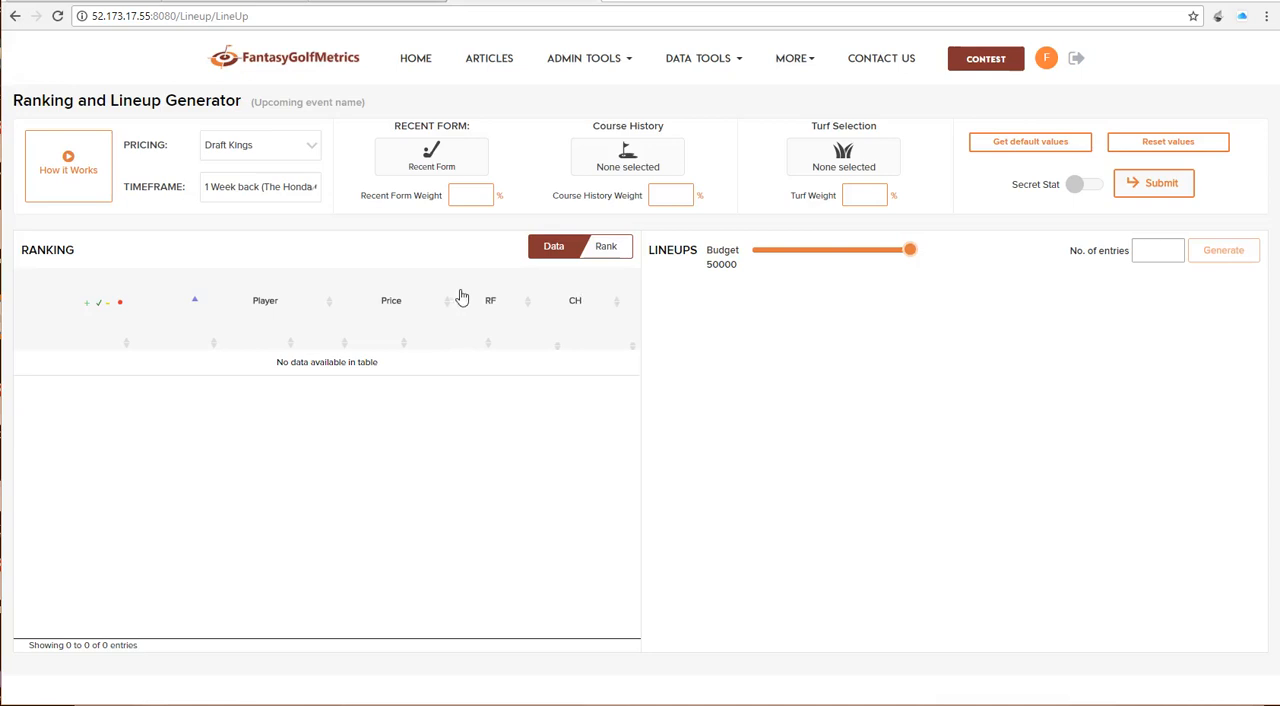
Step: Set the pricing to Draft Kings and the timeframe to 12 Weeks back (World Golf Championships-HSBC Champions)
{"action": "left_click", "coordinate": [283, 150]}
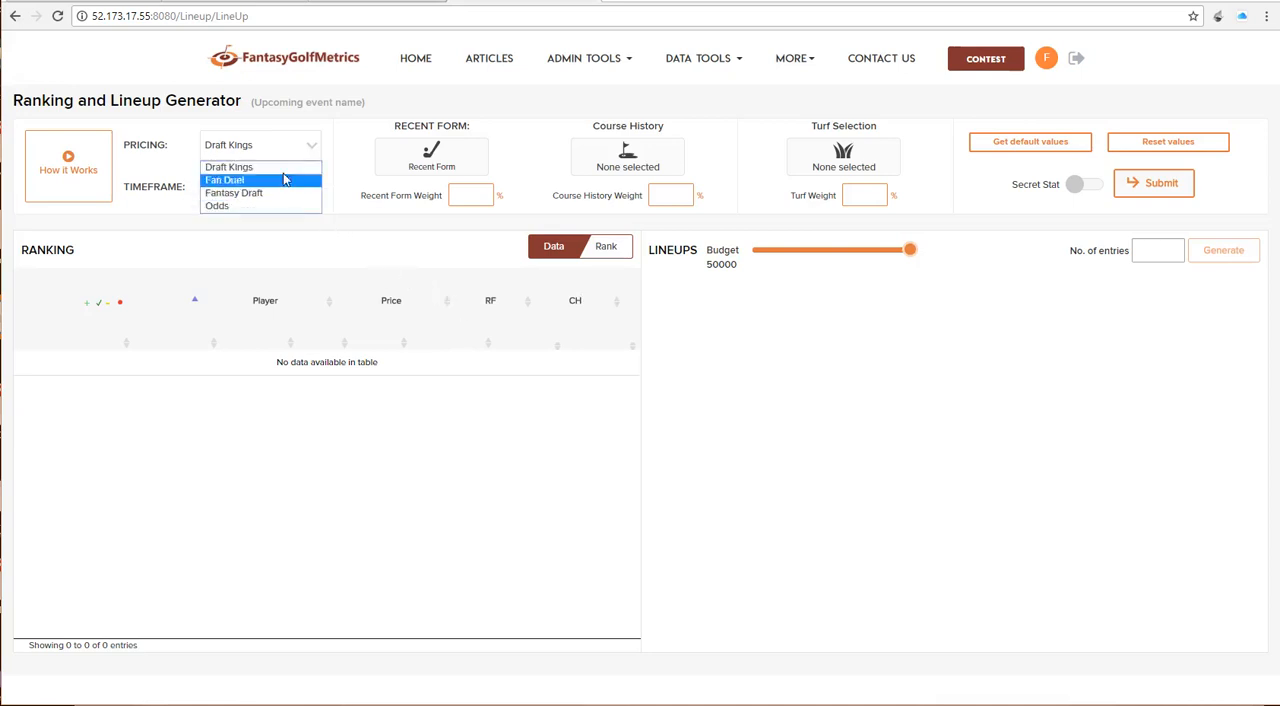
{"action": "left_click", "coordinate": [277, 173]}
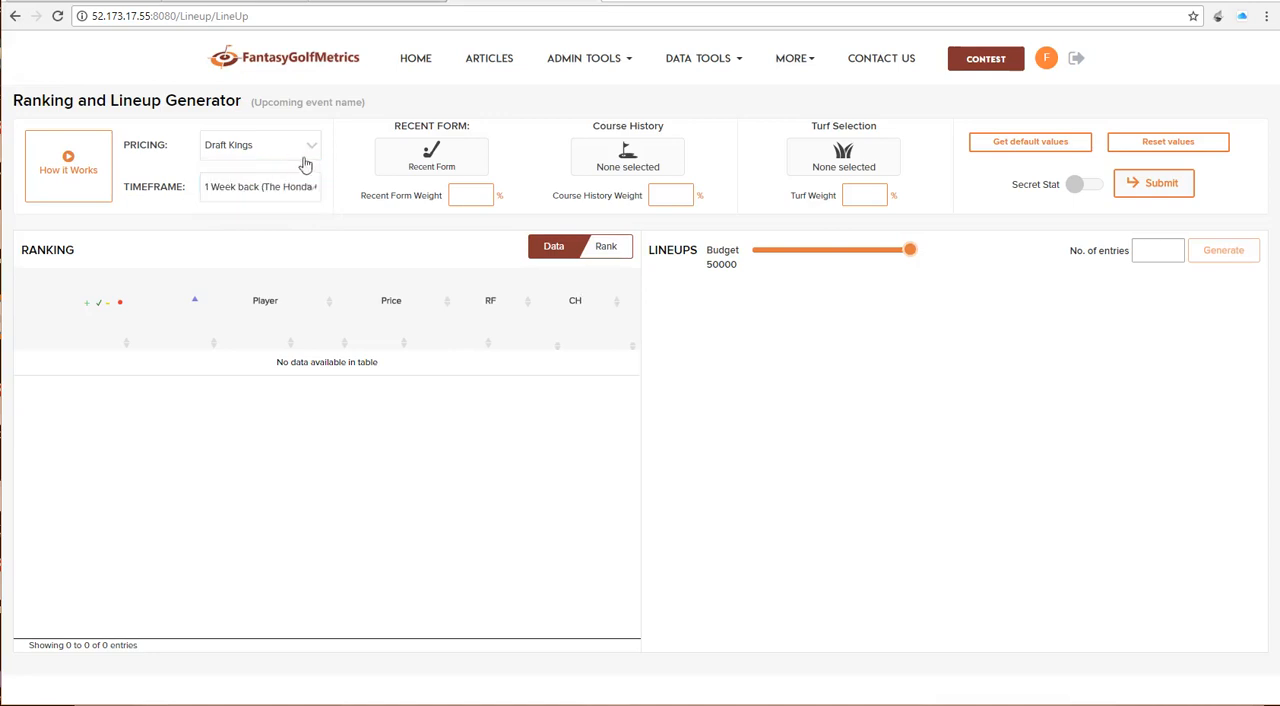
{"action": "left_click", "coordinate": [283, 190]}
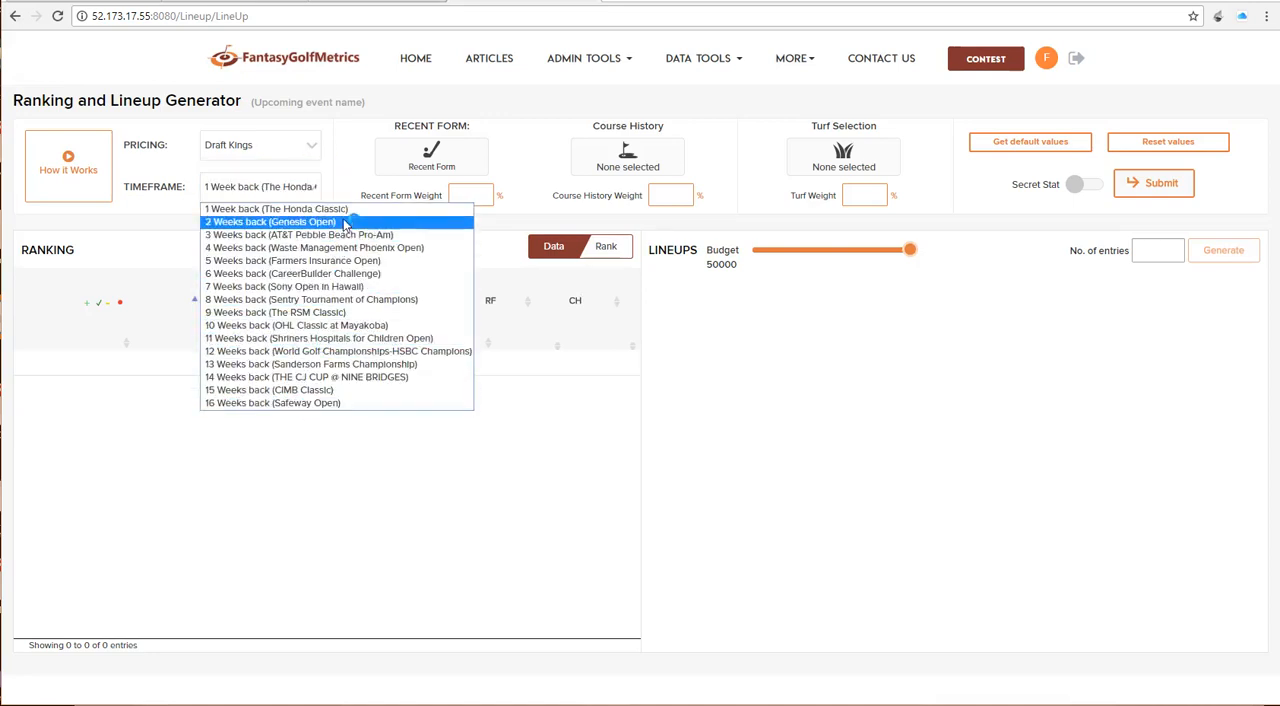
{"action": "left_click", "coordinate": [335, 352]}
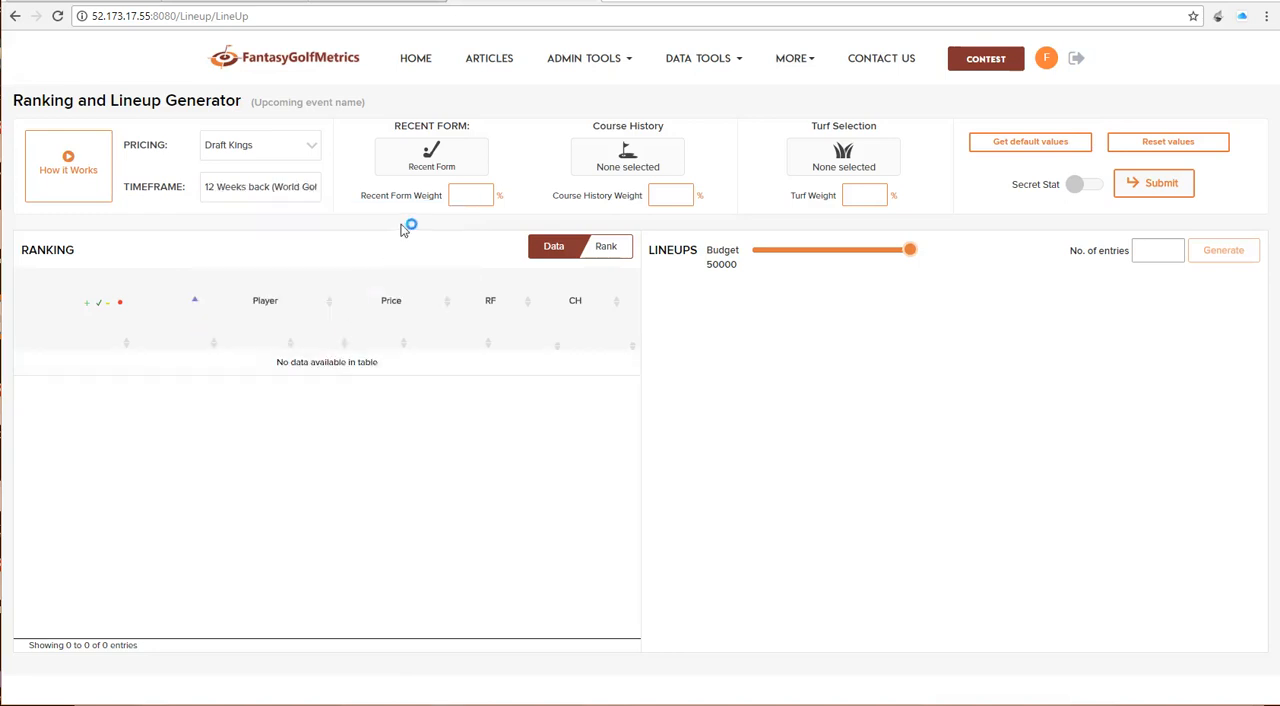
Step: Set the Recent Form Weight to 80% and the Course History Weight to 20%
{"action": "left_click", "coordinate": [428, 165]}
{"action": "left_click", "coordinate": [443, 163]}
{"action": "left_click", "coordinate": [473, 200]}
{"action": "type", "text": "80"}
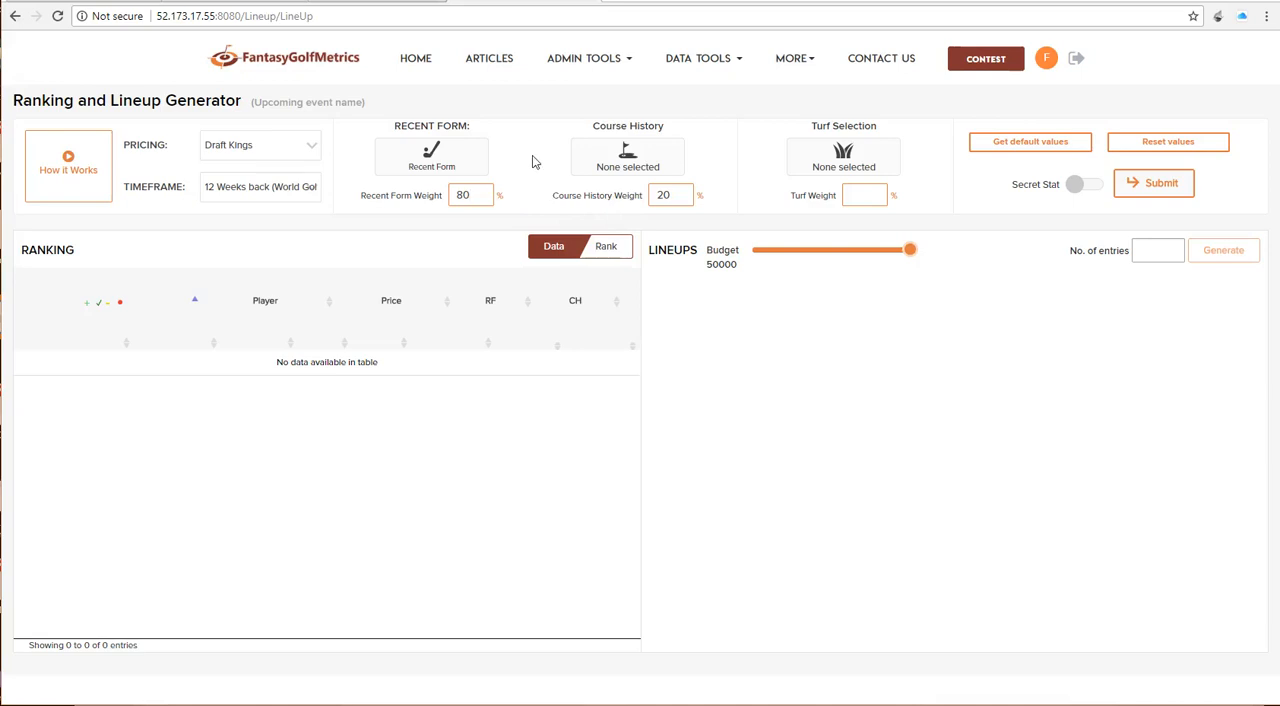
Step: In the Recent Form stats, set Finish Position to 80, DK Total Points to 20 and the performance slider to 60
{"action": "left_click", "coordinate": [440, 158]}
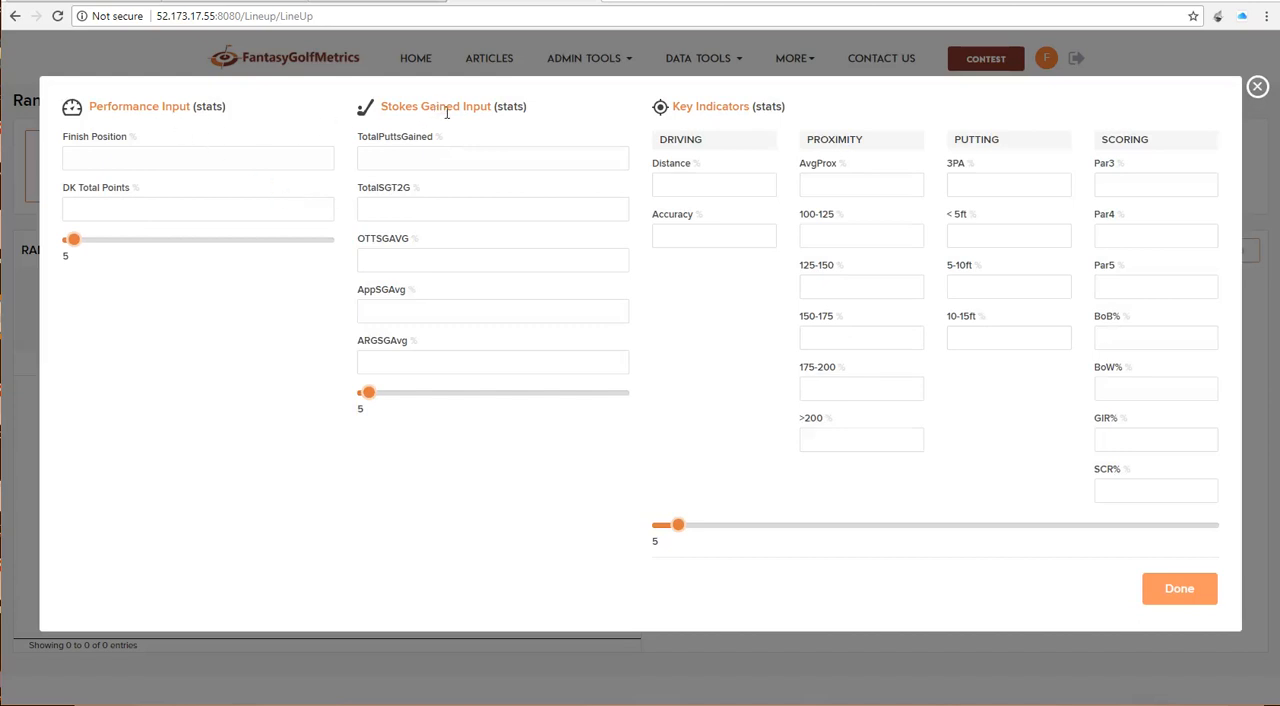
{"action": "mouse_move", "coordinate": [811, 533]}
{"action": "left_click", "coordinate": [116, 162]}
{"action": "type", "text": "80"}
{"action": "key", "text": "Tab"}
{"action": "type", "text": "20"}
{"action": "left_click_drag", "start_coordinate": [77, 249], "coordinate": [245, 264]}
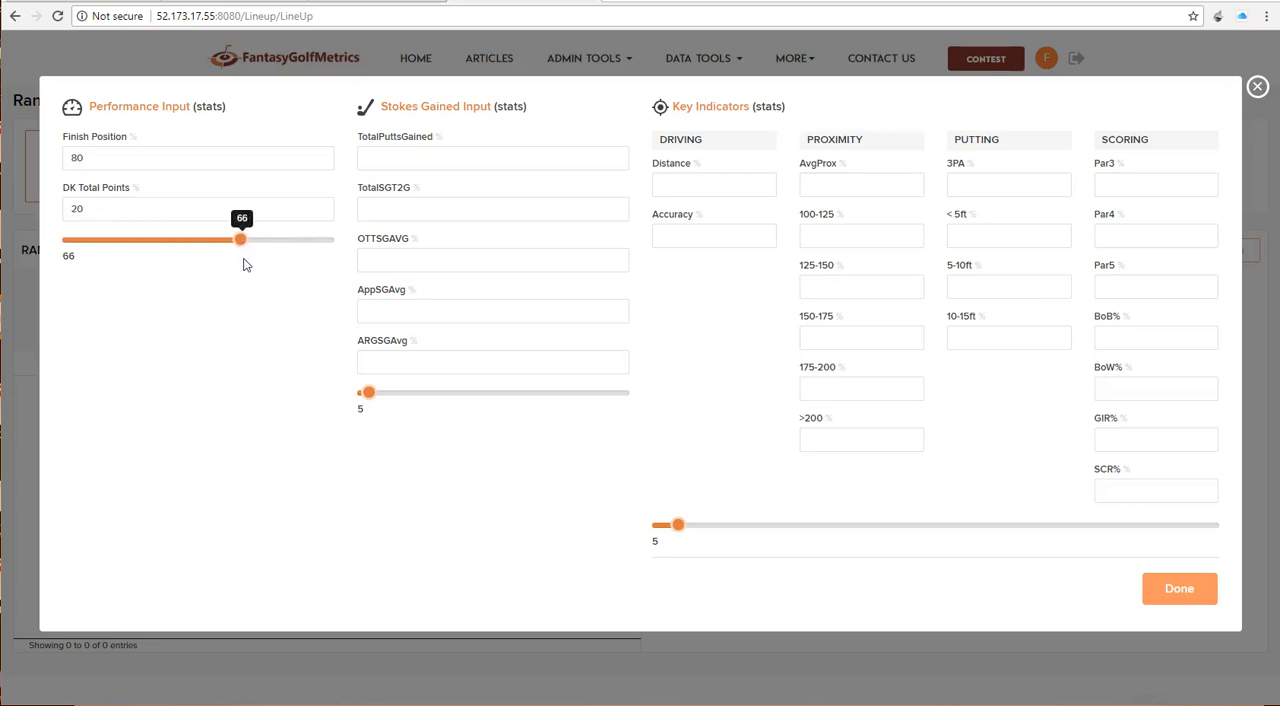
{"action": "left_click_drag", "start_coordinate": [246, 263], "coordinate": [228, 256]}
Step: Set all five strokes gained stats and their slider to 20, set AvgProx to 100 with the key indicators slider at 10, and finish the dialog
{"action": "type", "text": "20"}
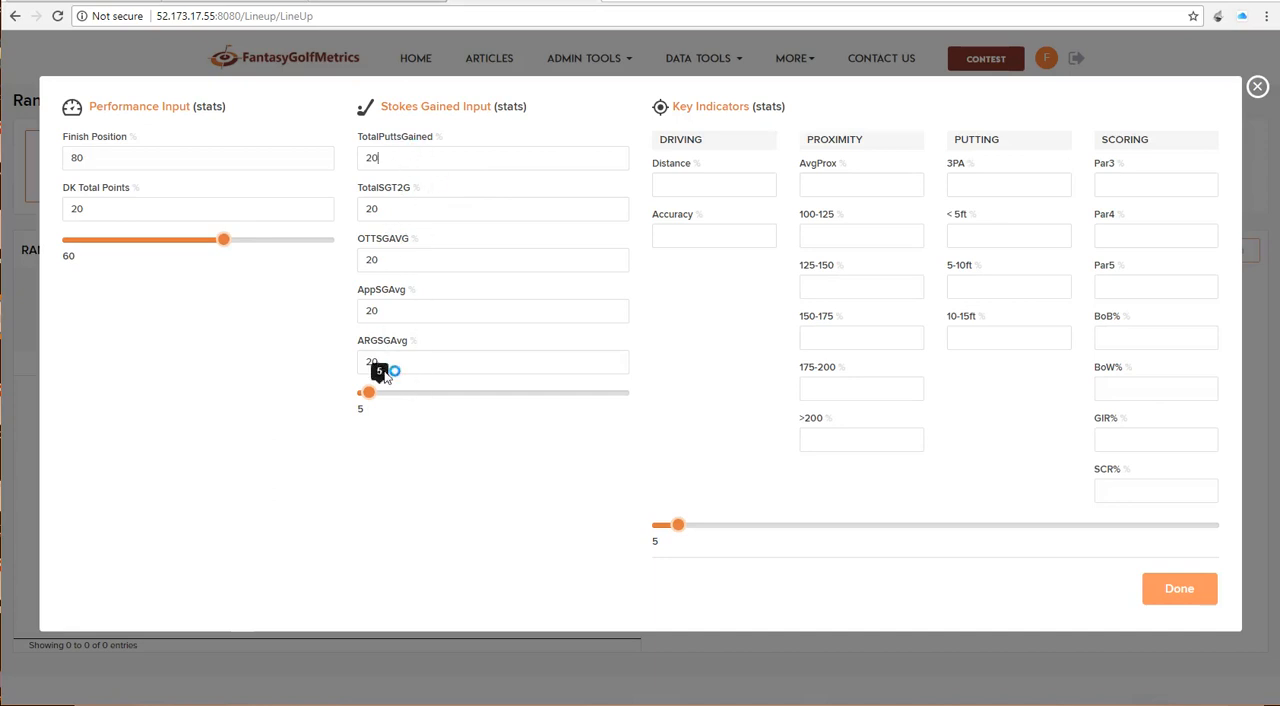
{"action": "left_click_drag", "start_coordinate": [368, 393], "coordinate": [411, 403]}
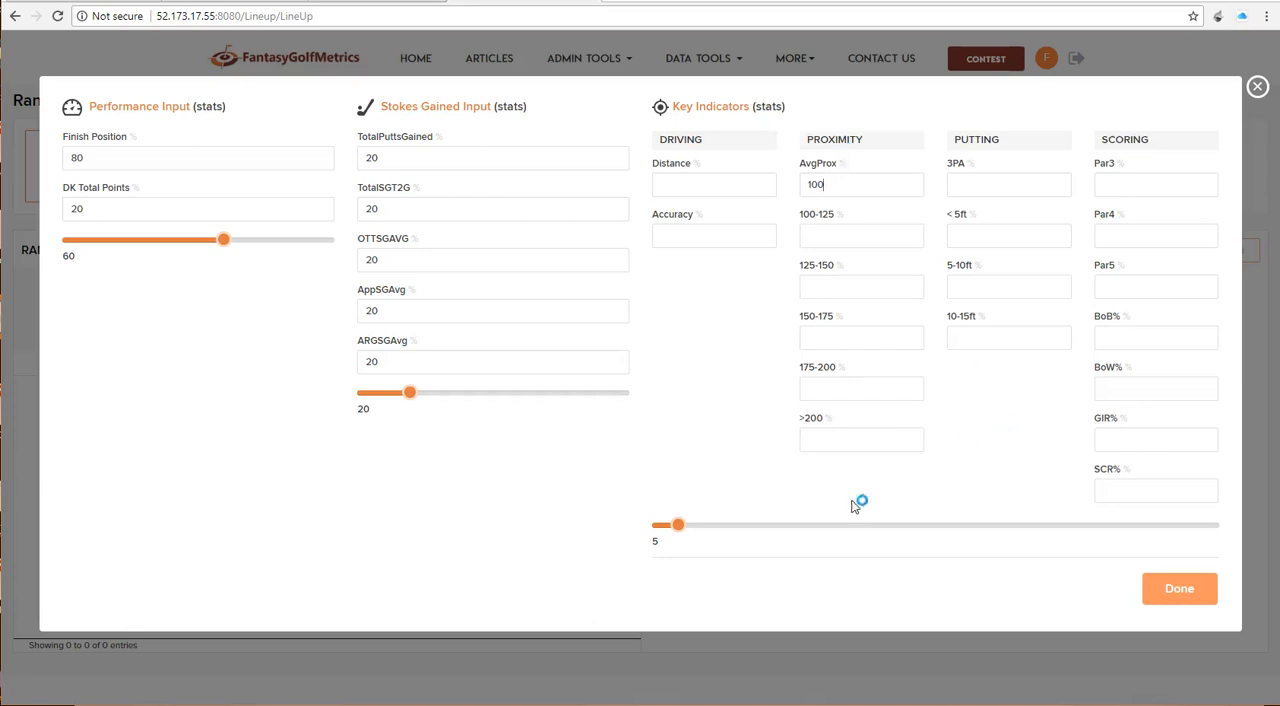
{"action": "mouse_move", "coordinate": [679, 531]}
{"action": "left_click_drag", "start_coordinate": [679, 533], "coordinate": [707, 527]}
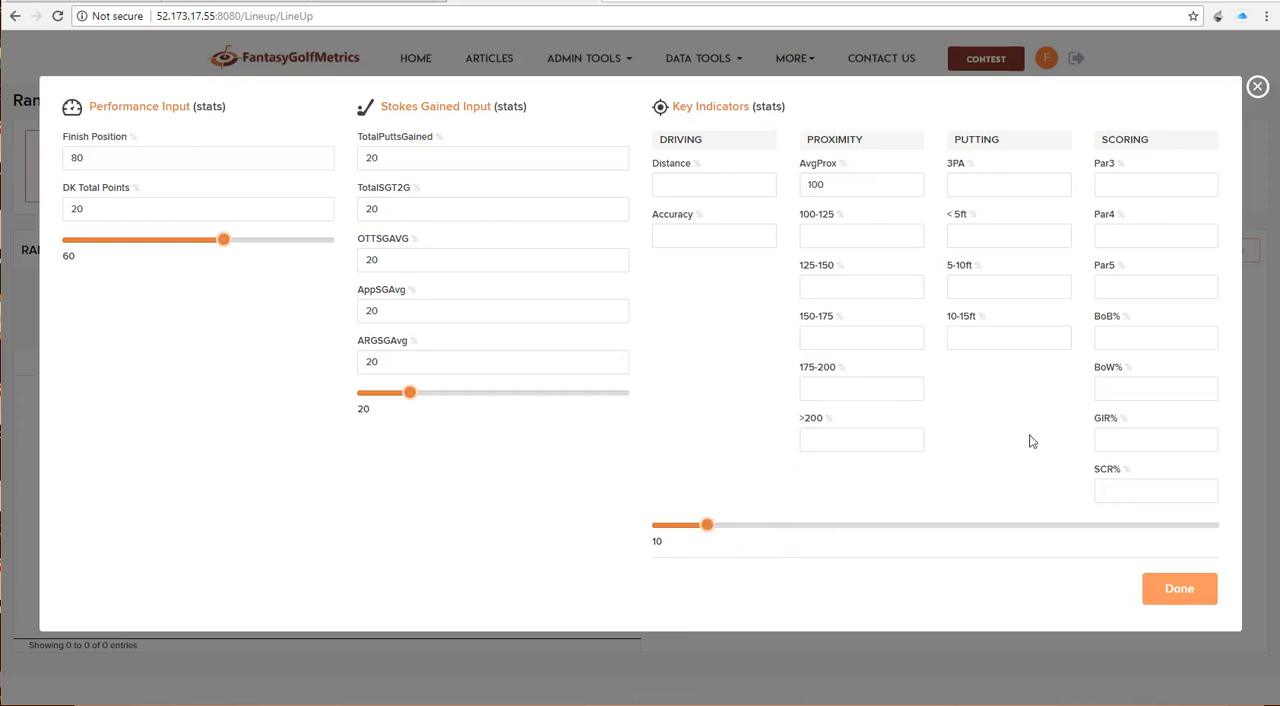
{"action": "left_click", "coordinate": [1189, 596]}
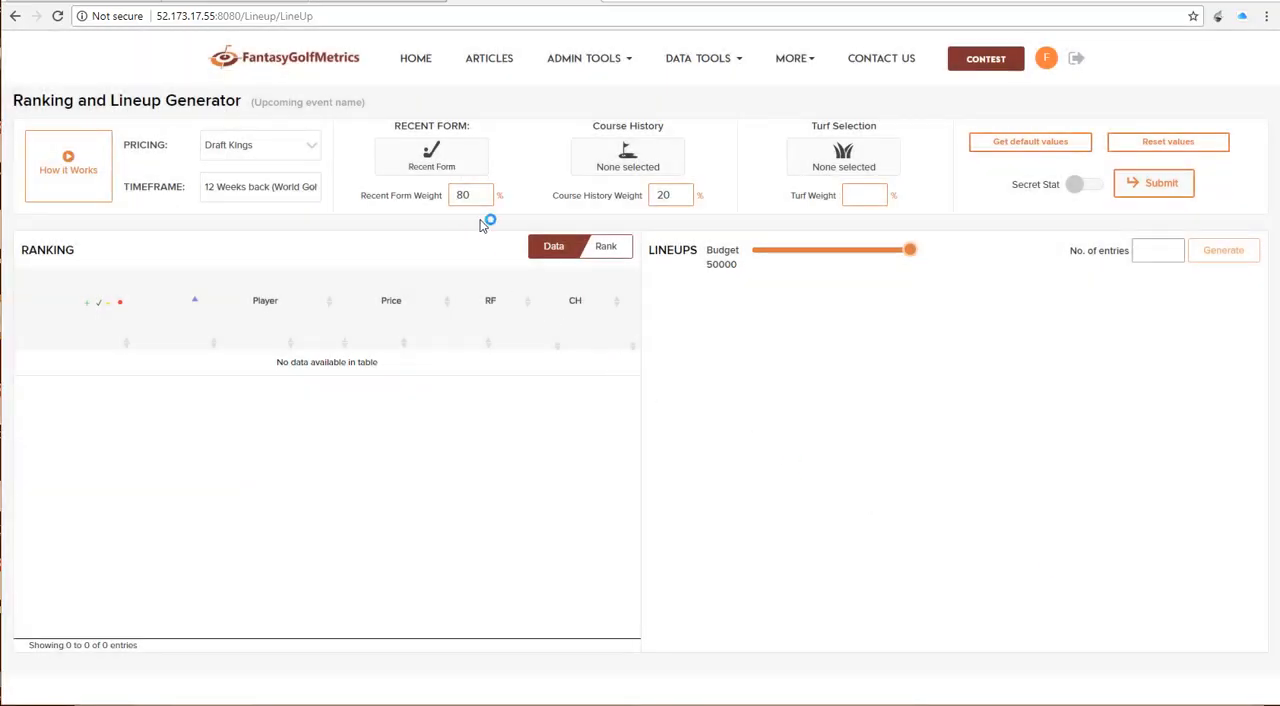
Step: Search the course history list for "club" and select Club de Golf Chapultepec
{"action": "left_click", "coordinate": [628, 158]}
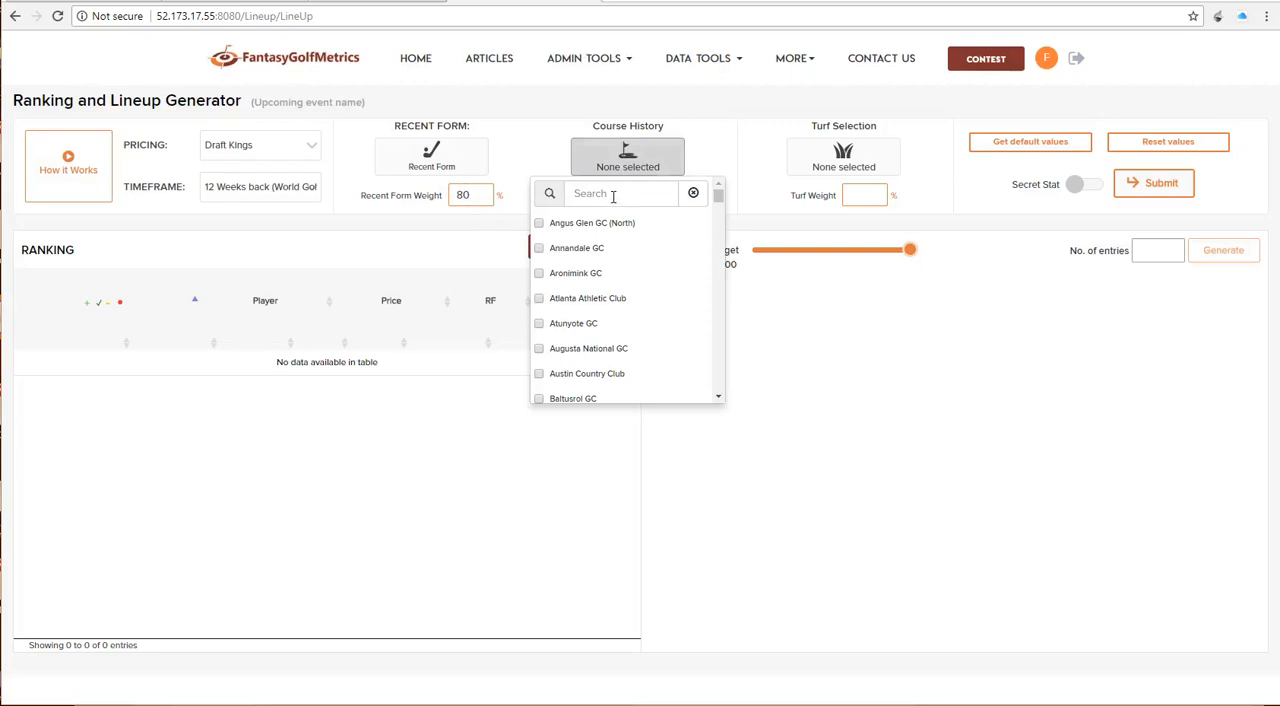
{"action": "left_click", "coordinate": [611, 194]}
{"action": "type", "text": "club"}
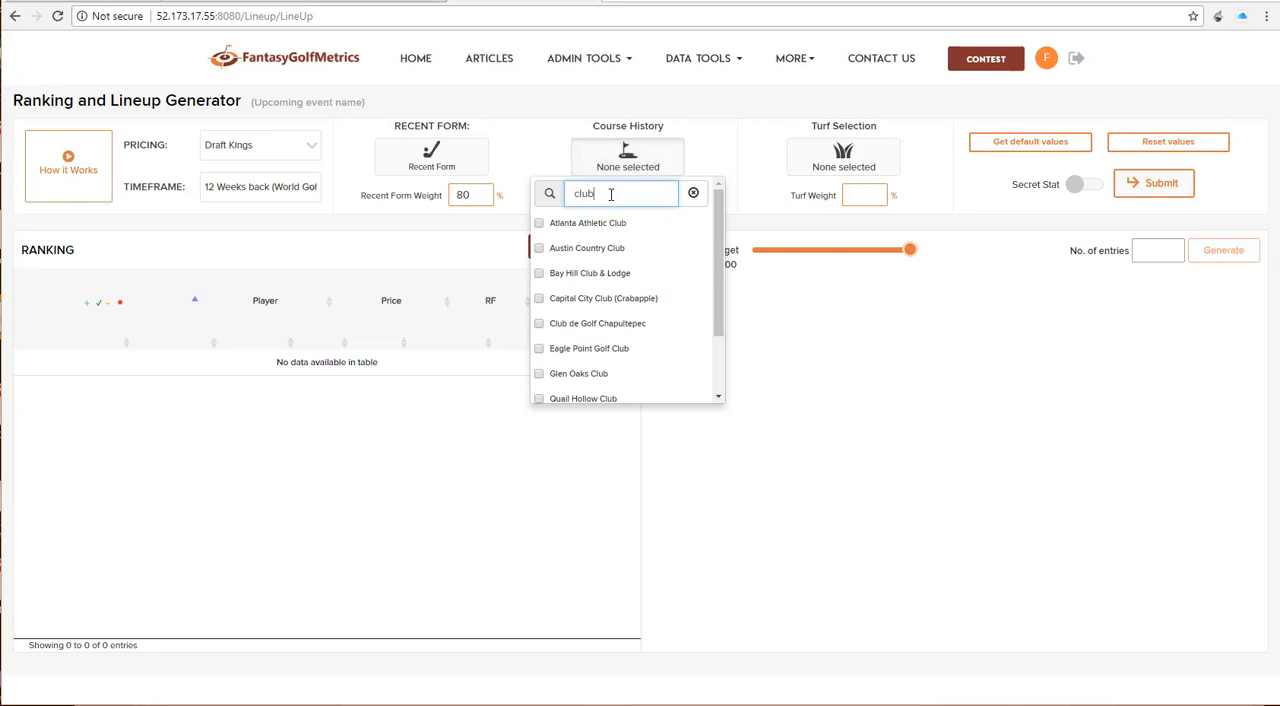
{"action": "left_click", "coordinate": [540, 323]}
{"action": "left_click", "coordinate": [736, 165]}
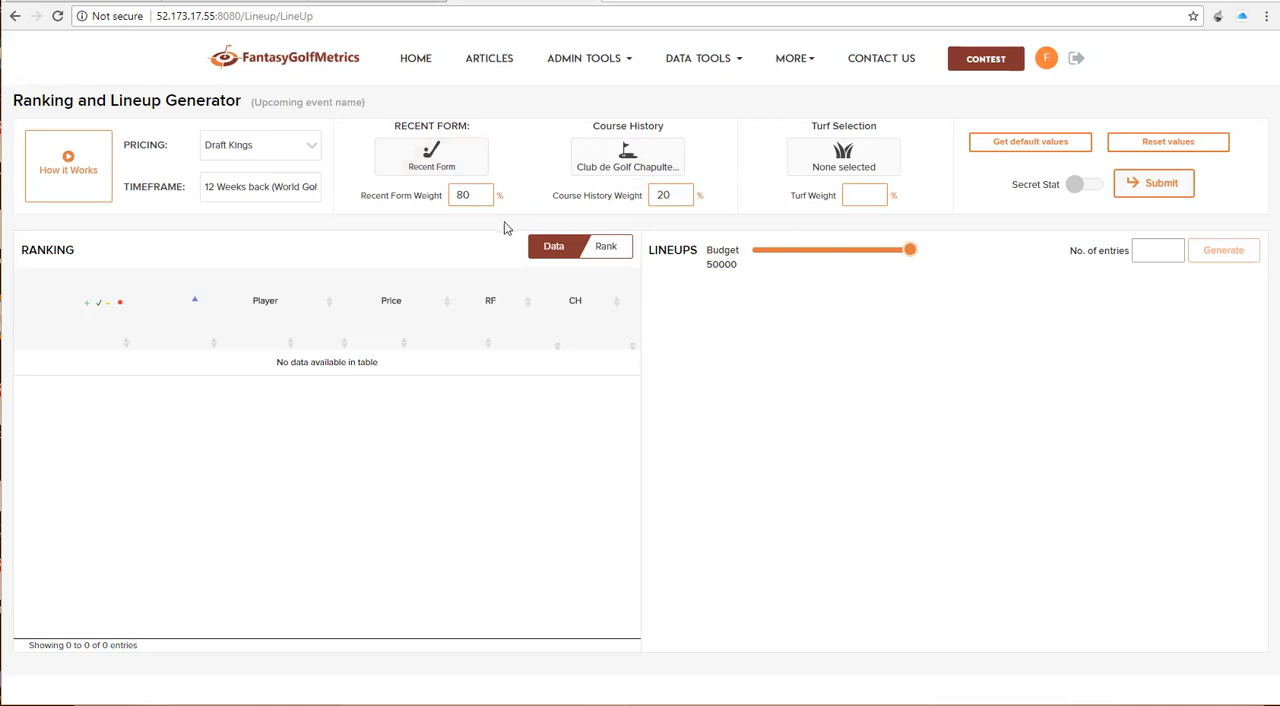
Step: Select Bentgrass and Poa Annua as the turf types and set the Turf Weight to 50%
{"action": "left_click", "coordinate": [843, 158]}
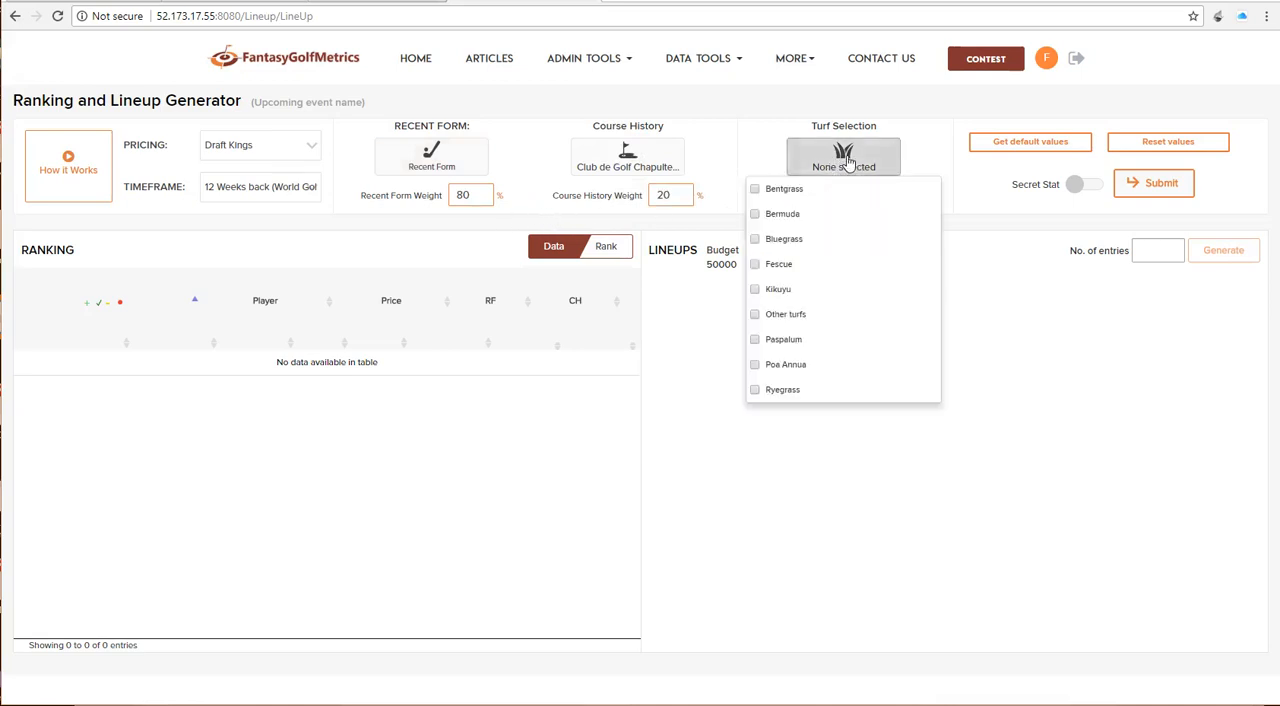
{"action": "left_click", "coordinate": [755, 190]}
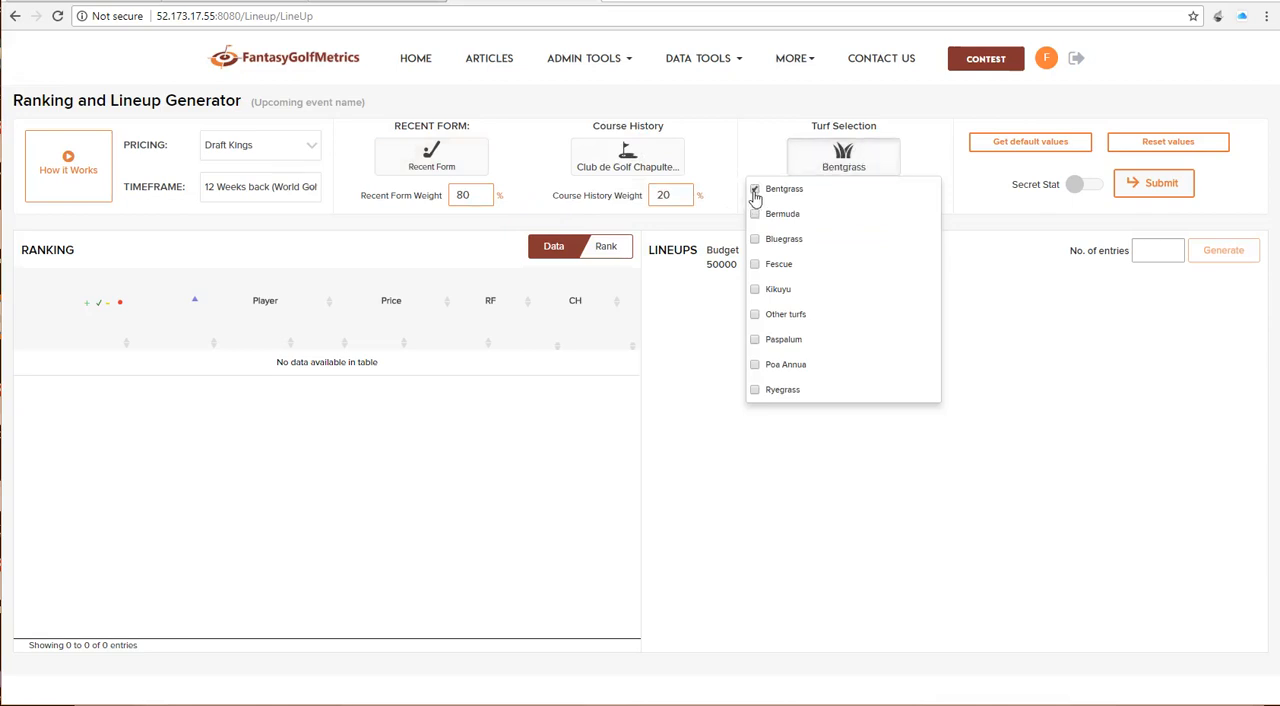
{"action": "left_click", "coordinate": [756, 366]}
{"action": "left_click", "coordinate": [943, 163]}
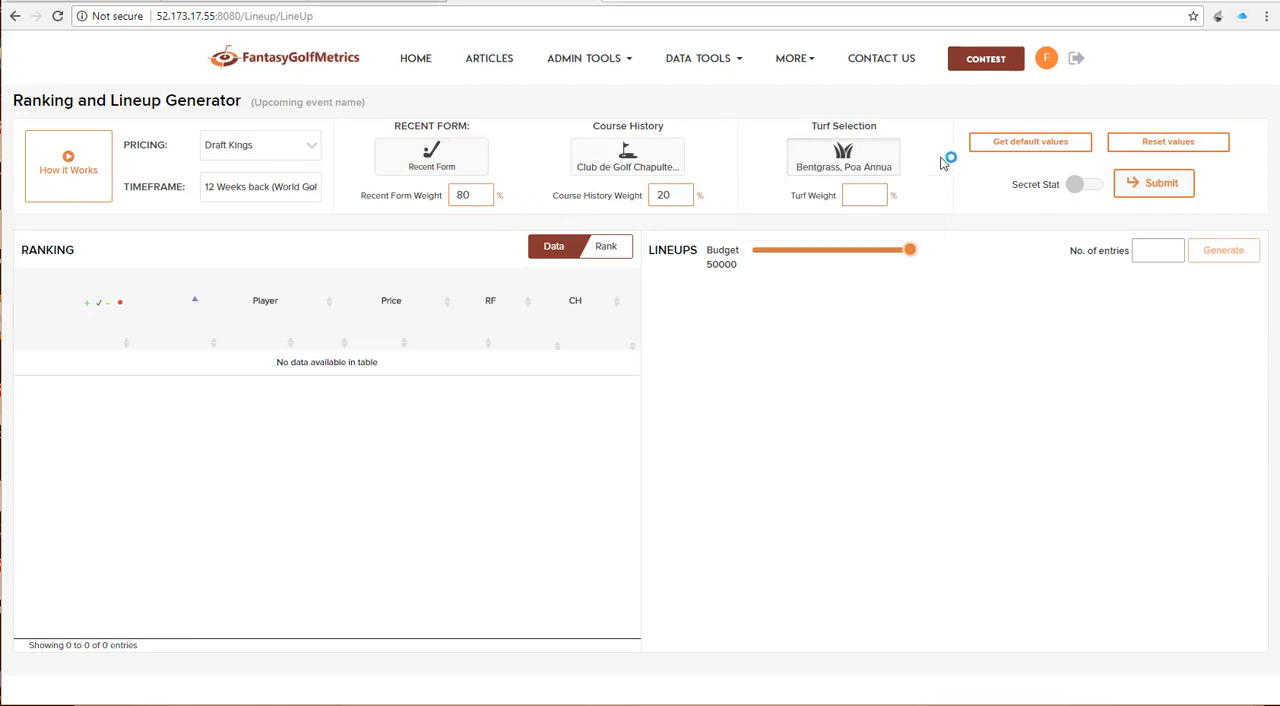
{"action": "left_click", "coordinate": [873, 203]}
{"action": "type", "text": "50"}
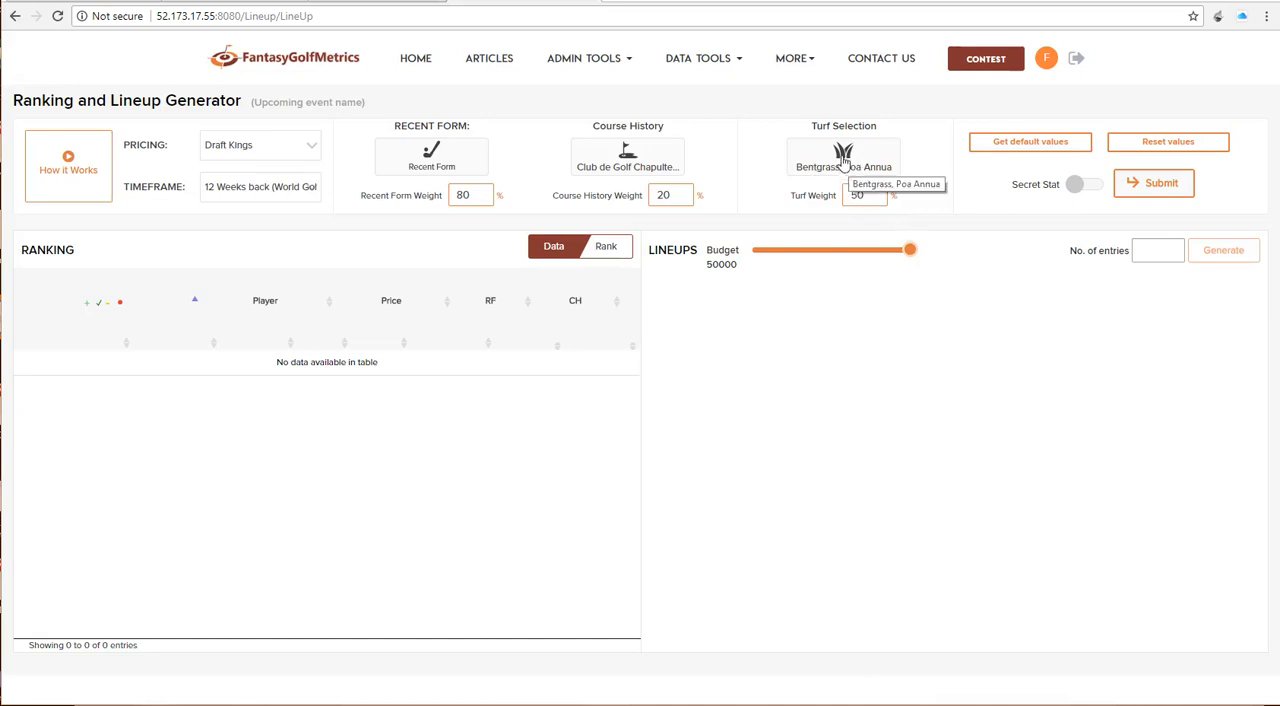
{"action": "left_click", "coordinate": [478, 168]}
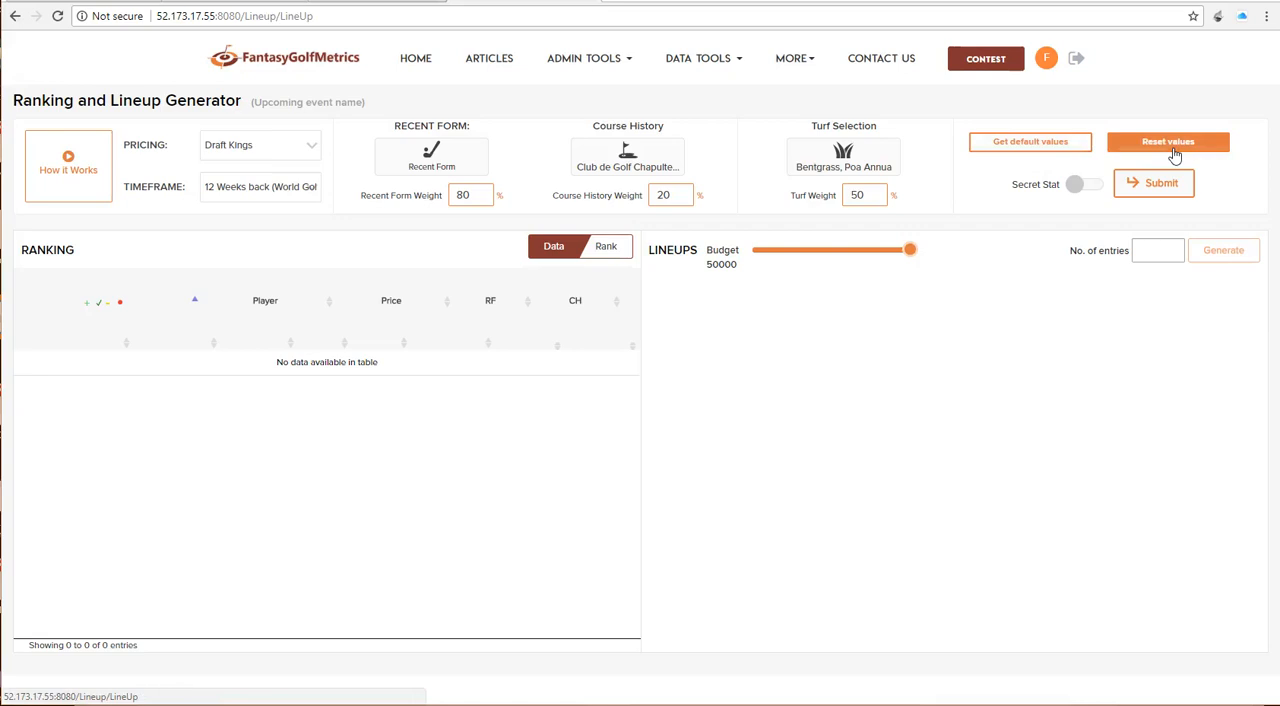
Step: Switch Secret Stat on and back off, and submit the settings to build the player ranking
{"action": "left_click", "coordinate": [1077, 189]}
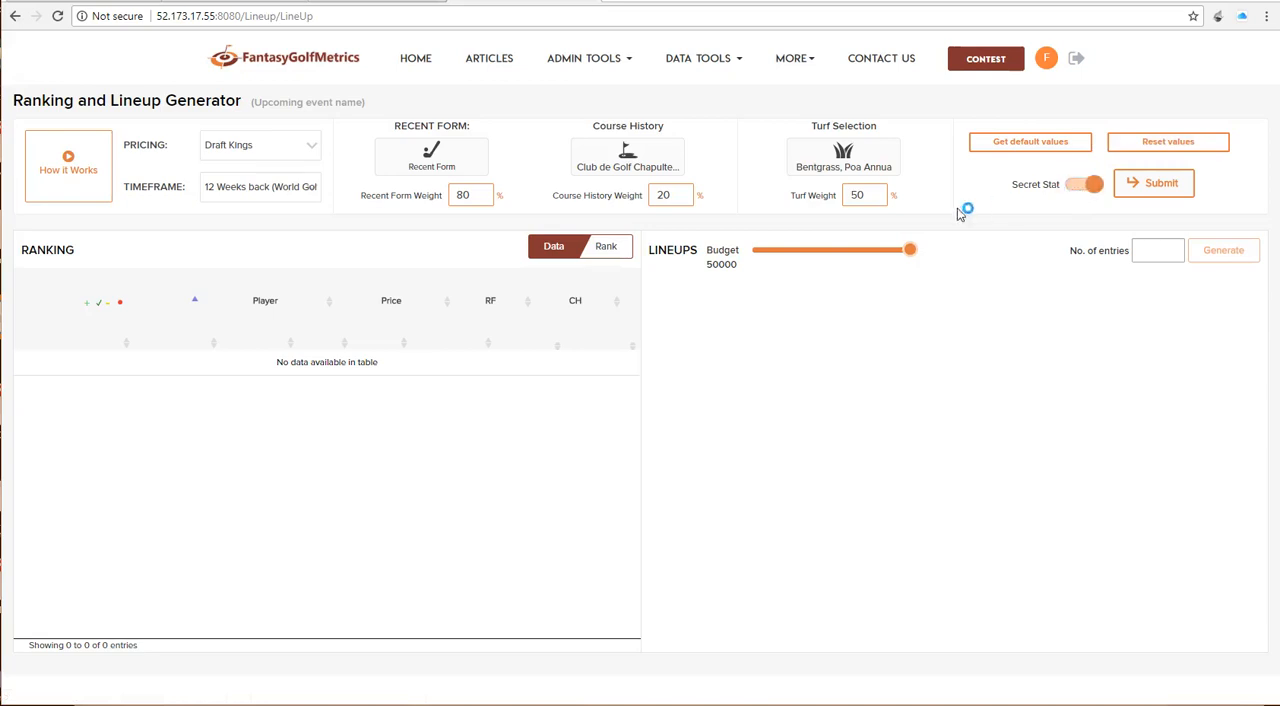
{"action": "left_click", "coordinate": [1092, 189]}
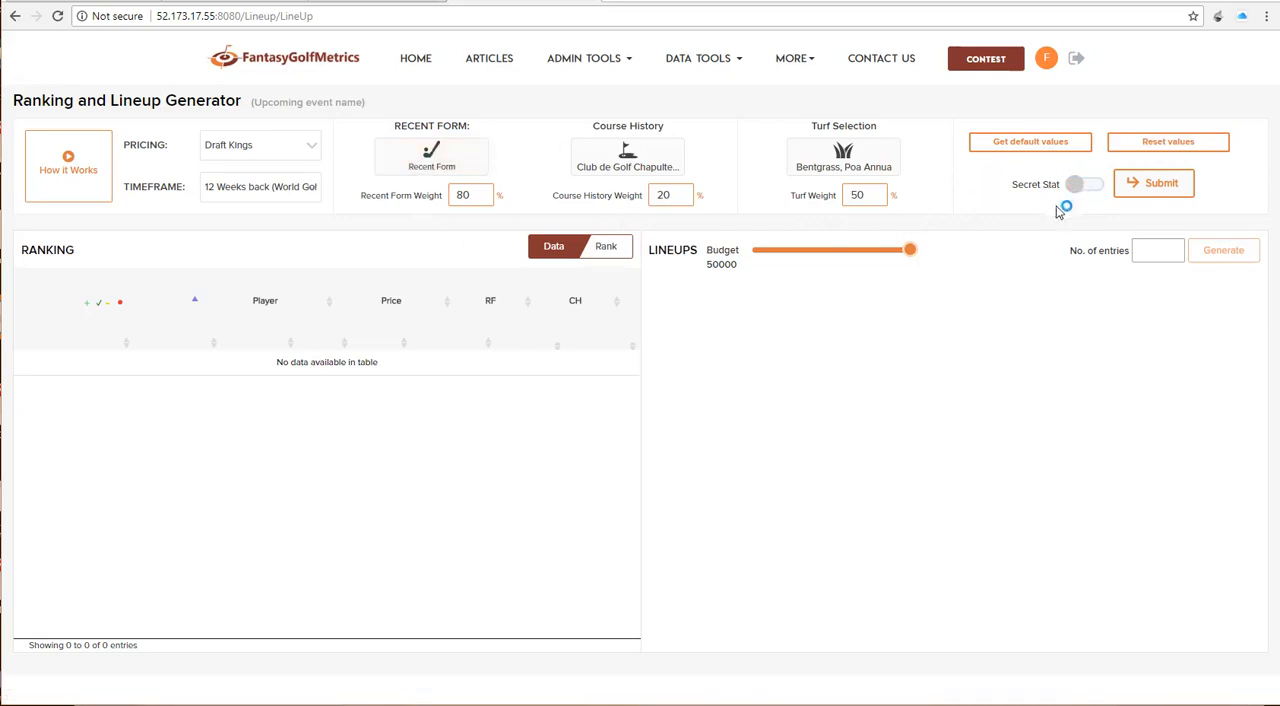
{"action": "left_click", "coordinate": [1155, 186]}
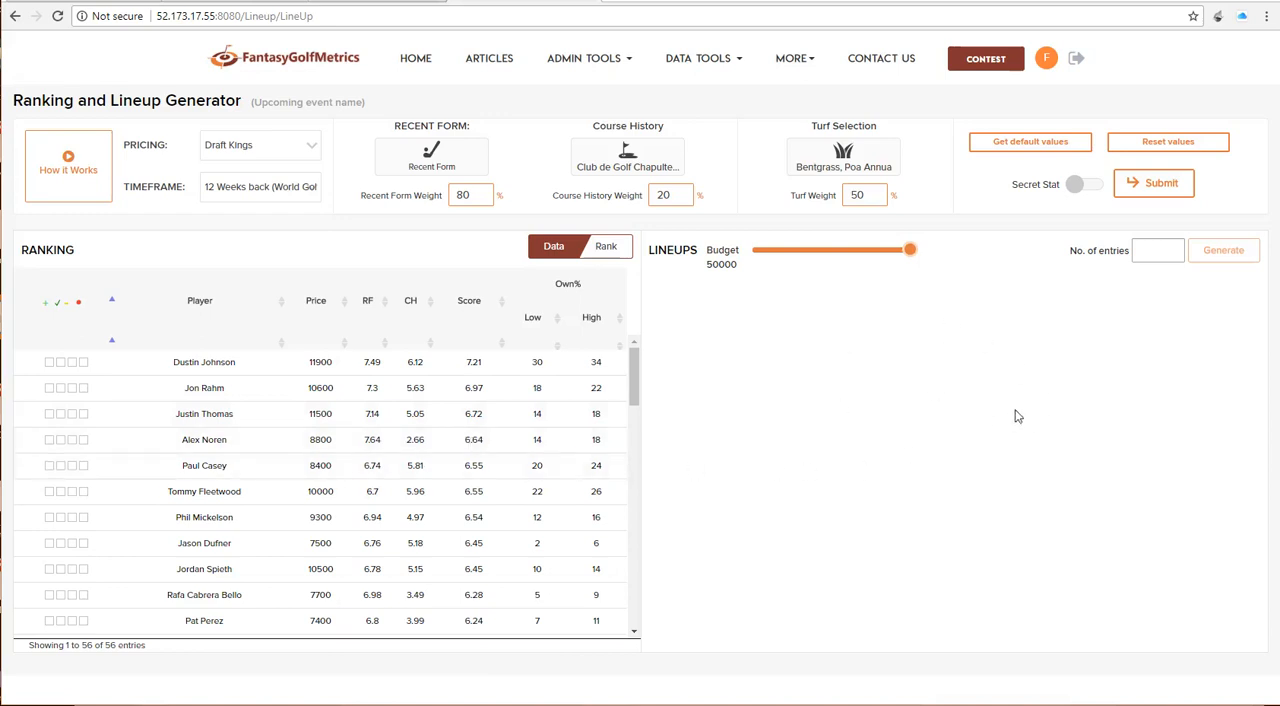
Step: Switch the ranking table to the Rank view and return it to the Data view
{"action": "left_click", "coordinate": [610, 250]}
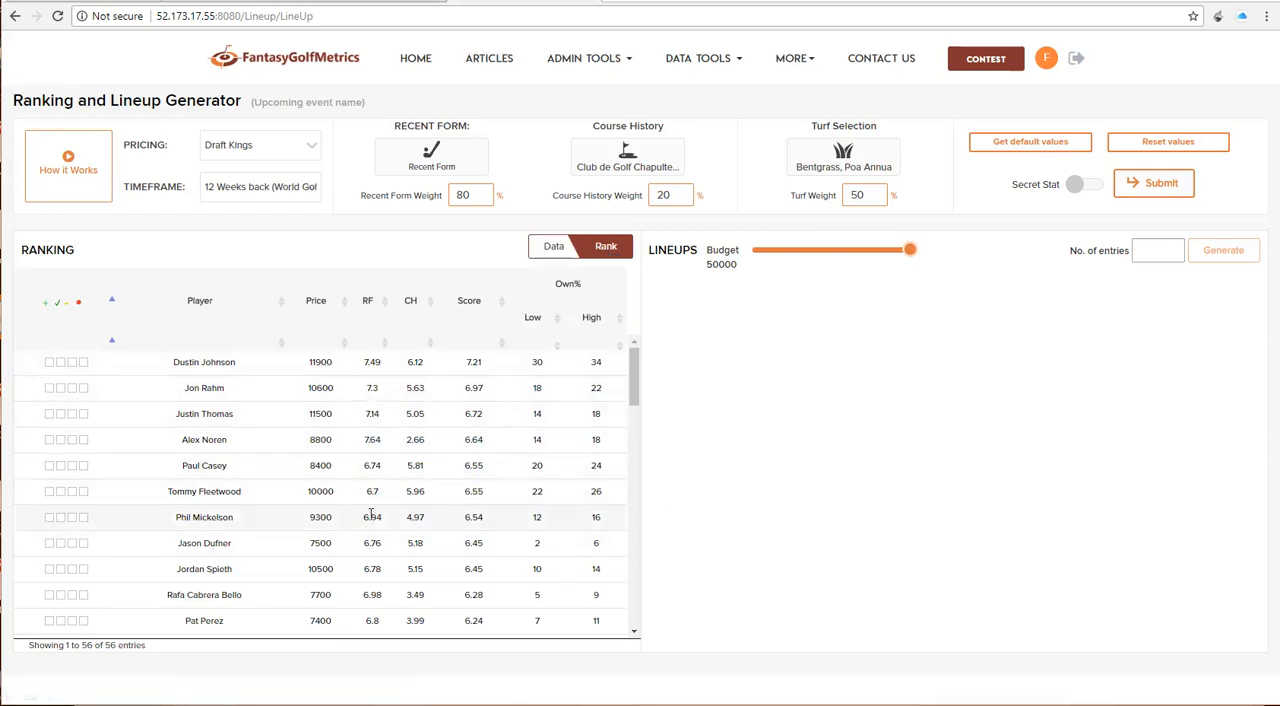
{"action": "left_click", "coordinate": [555, 246]}
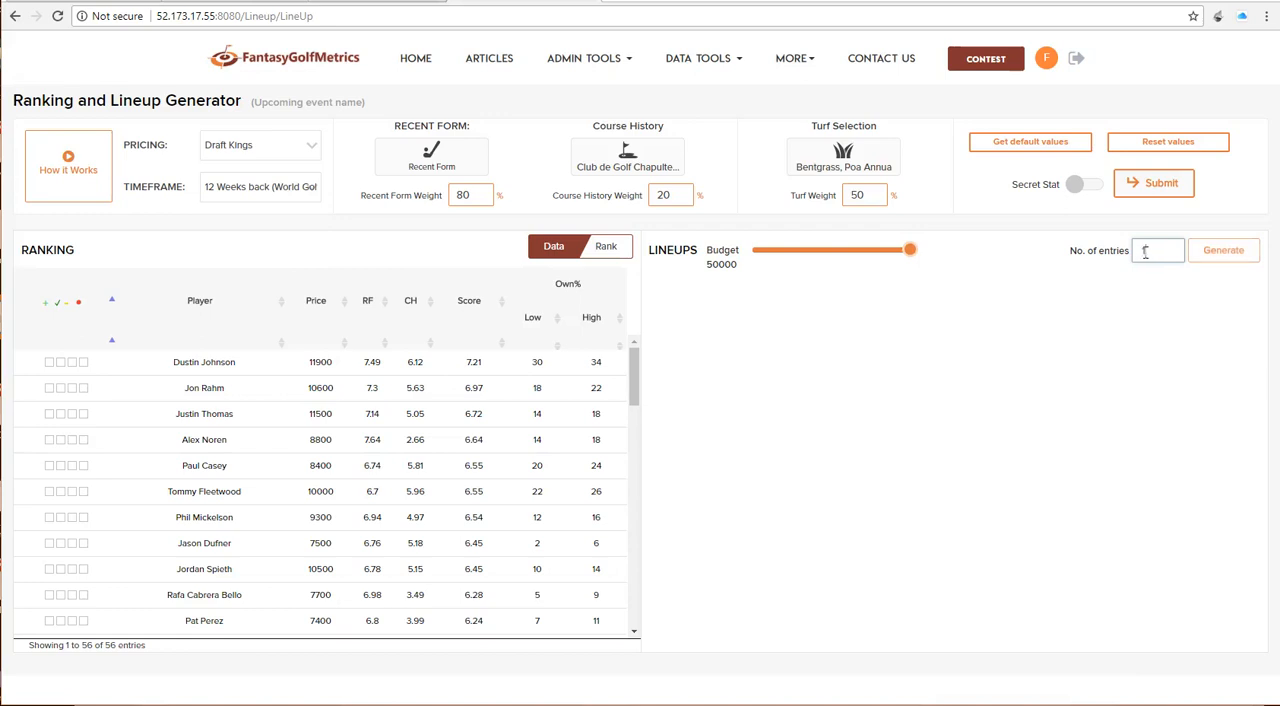
Step: Generate 10 lineup entries with the budget kept at 50000
{"action": "mouse_move", "coordinate": [908, 252]}
{"action": "left_mouse_down"}
{"action": "mouse_move", "coordinate": [858, 262]}
{"action": "mouse_move", "coordinate": [912, 260]}
{"action": "left_mouse_up"}
{"action": "left_click", "coordinate": [1222, 252]}
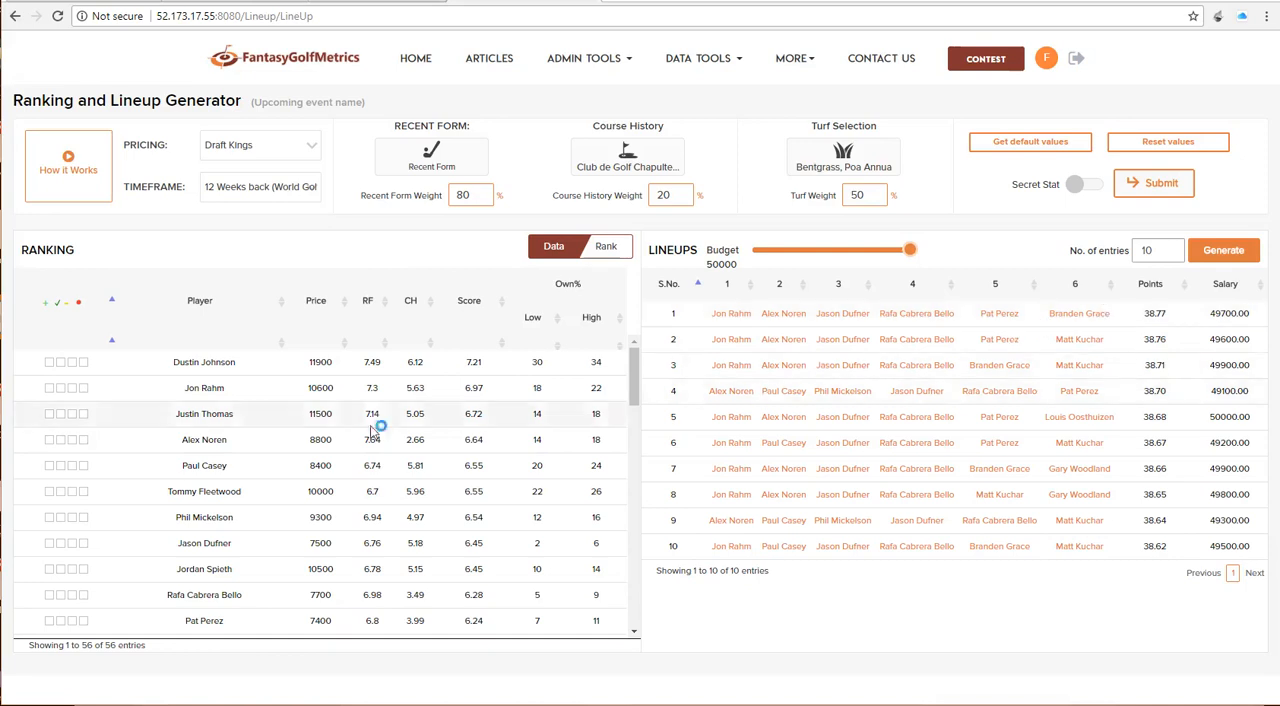
Step: Exclude only Jon Rahm with the red-dot option in the ranking and regenerate the lineups
{"action": "left_click", "coordinate": [84, 364]}
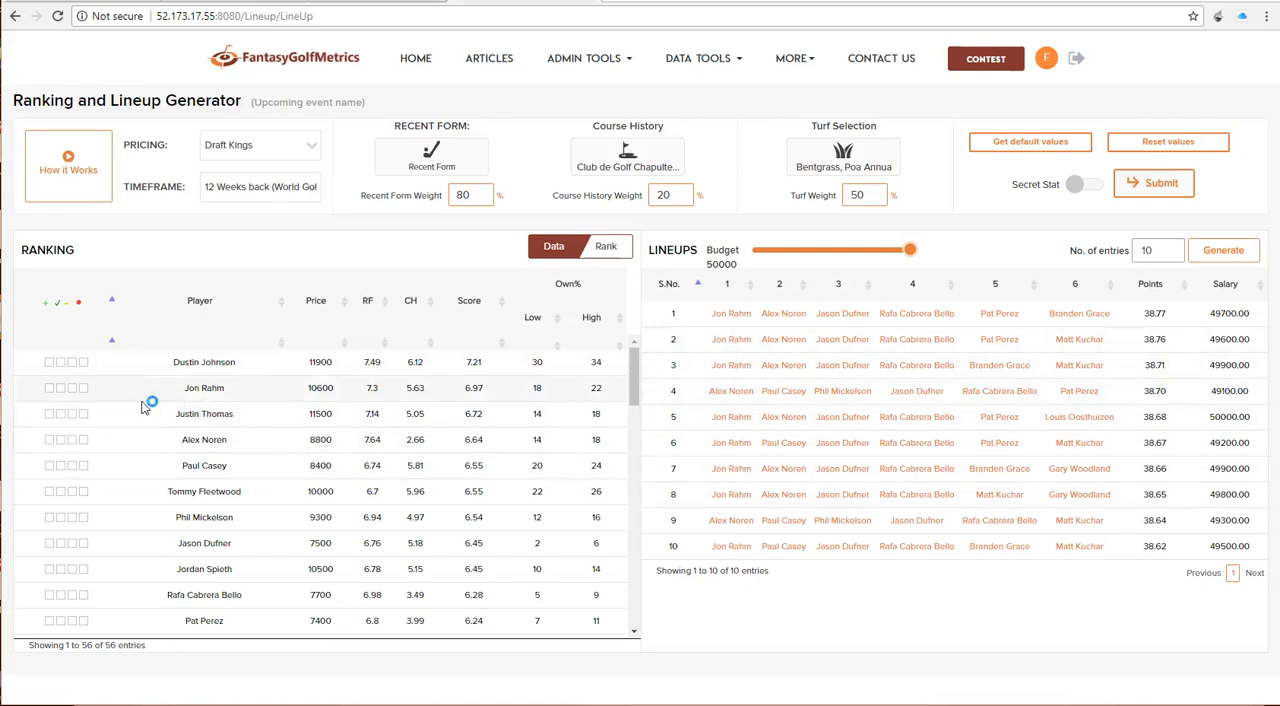
{"action": "left_click", "coordinate": [83, 388]}
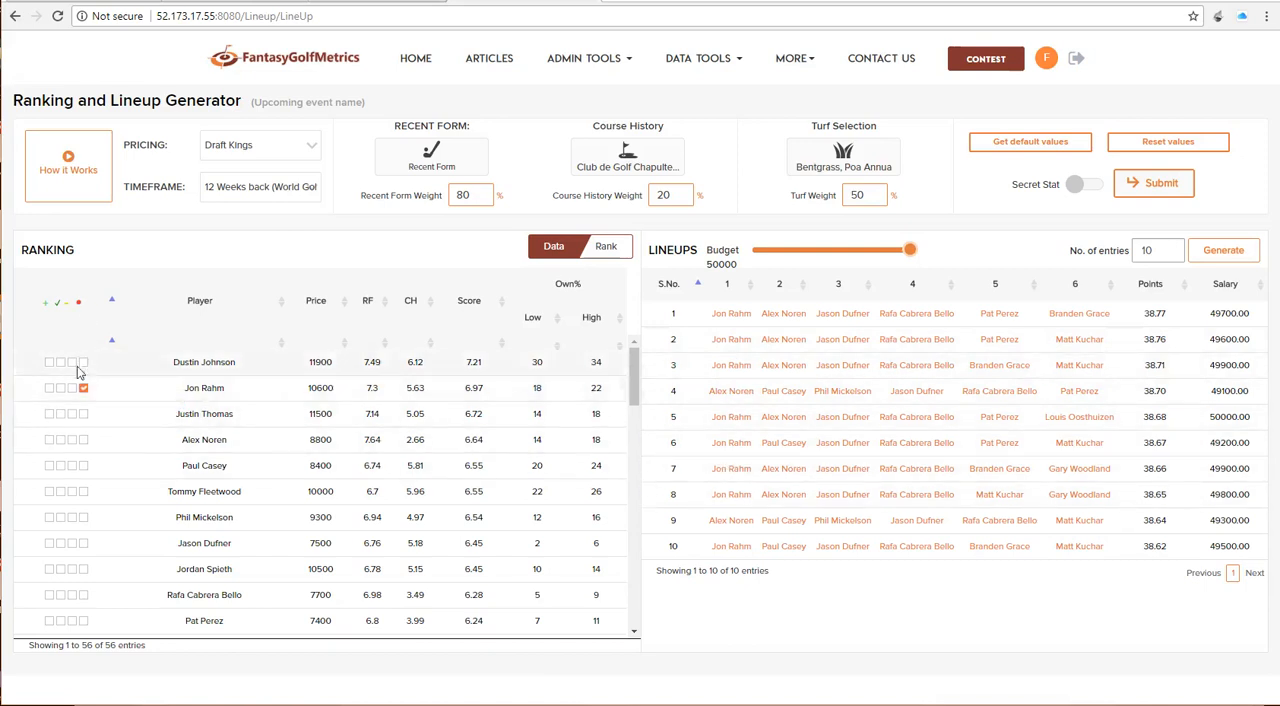
{"action": "left_click", "coordinate": [1218, 258]}
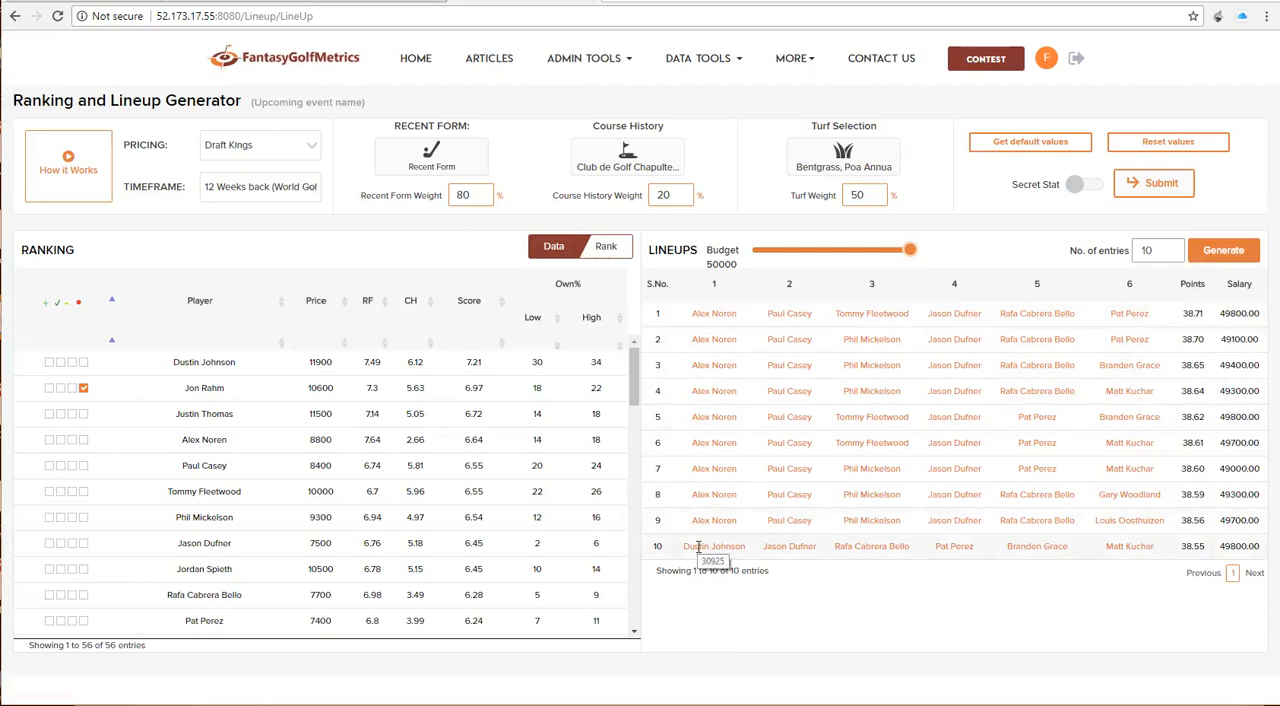
Step: Try the other marking options on Jon Rahm's ranking row and leave all of his boxes cleared
{"action": "left_click", "coordinate": [49, 389]}
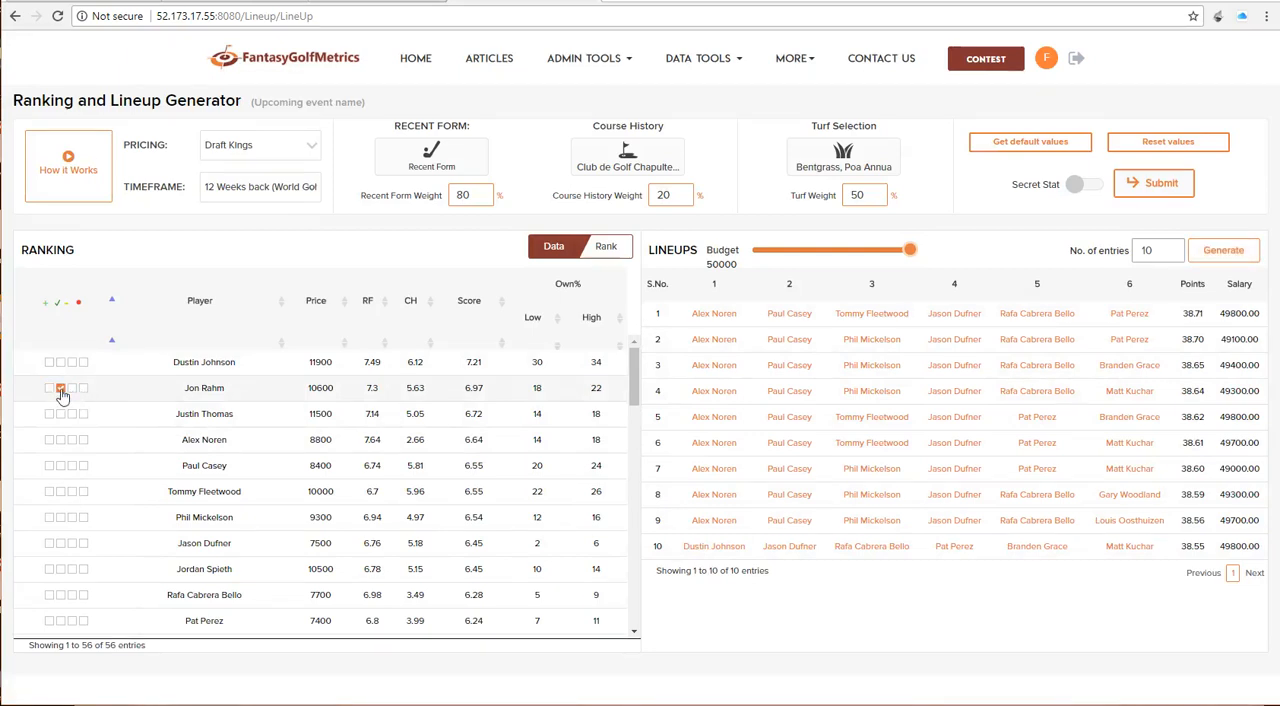
{"action": "left_click", "coordinate": [72, 389]}
{"action": "left_click", "coordinate": [84, 389]}
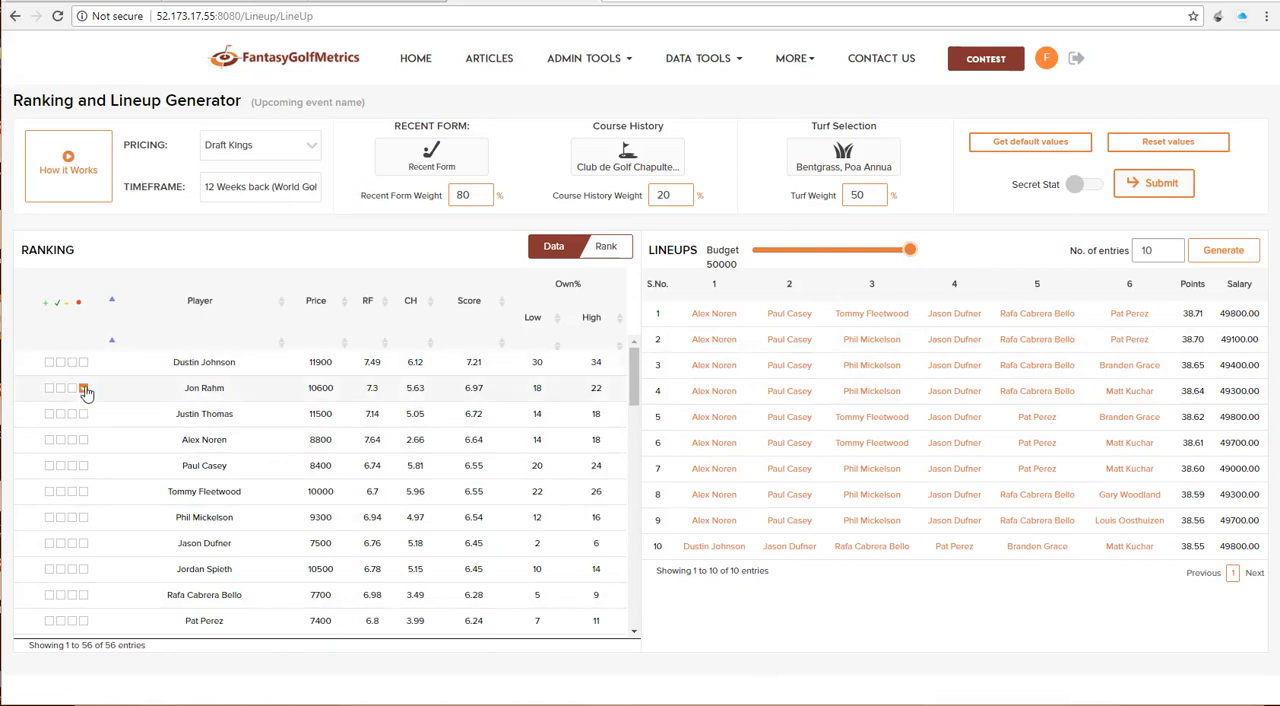
Step: Review the stat weights in the Recent Form dialog and close it
{"action": "left_click", "coordinate": [452, 169]}
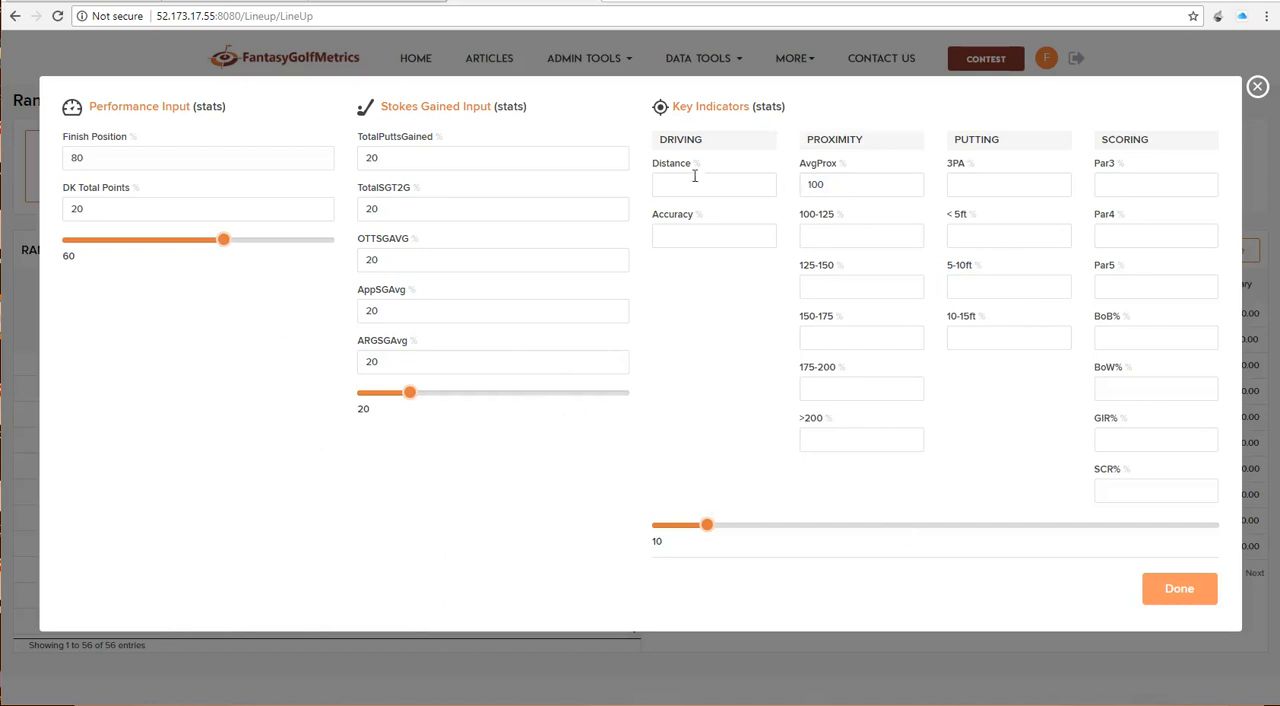
{"action": "left_click", "coordinate": [1180, 586]}
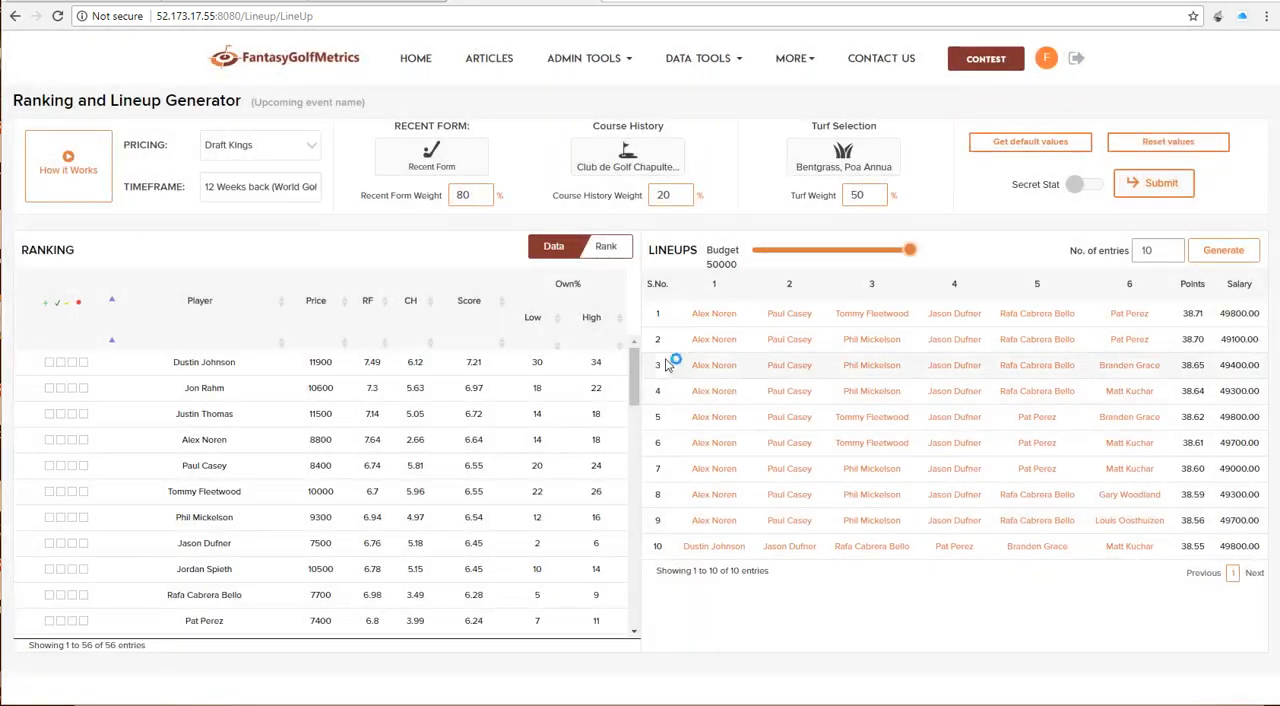